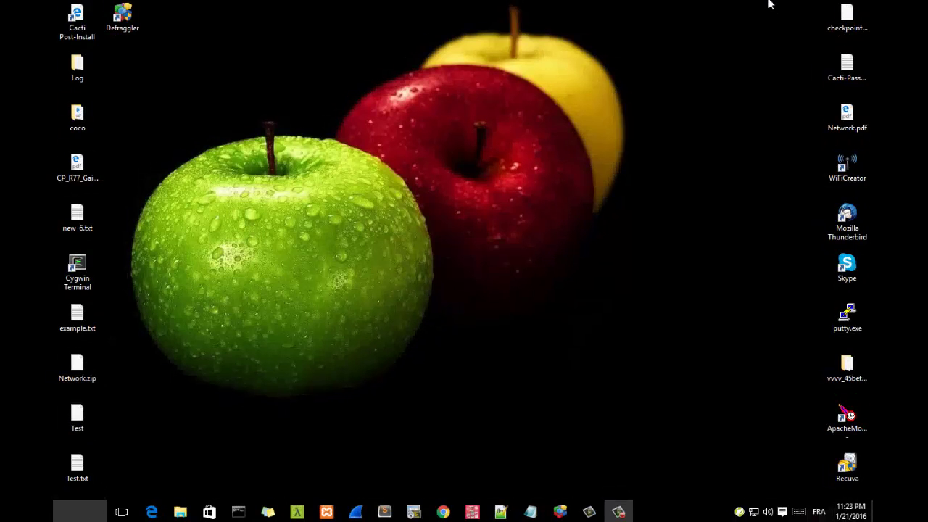
Open Piriform's Defraggler download page from Chrome's search results, then minimize Chrome to the desktop
left_click(443, 511)
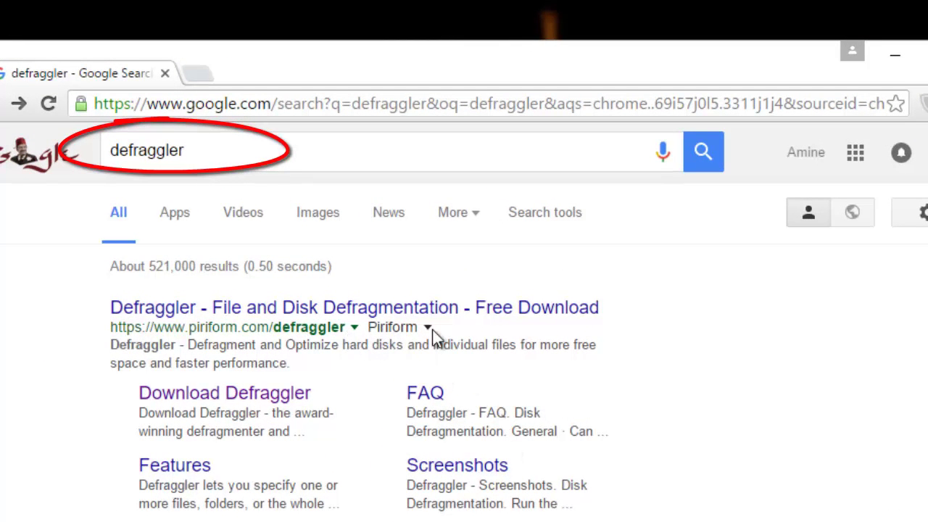
left_click(296, 398)
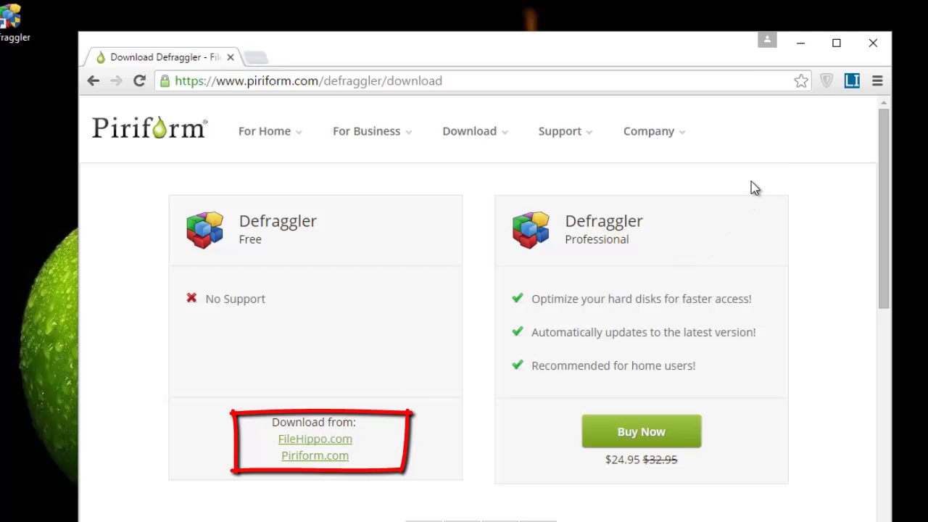
left_click(809, 46)
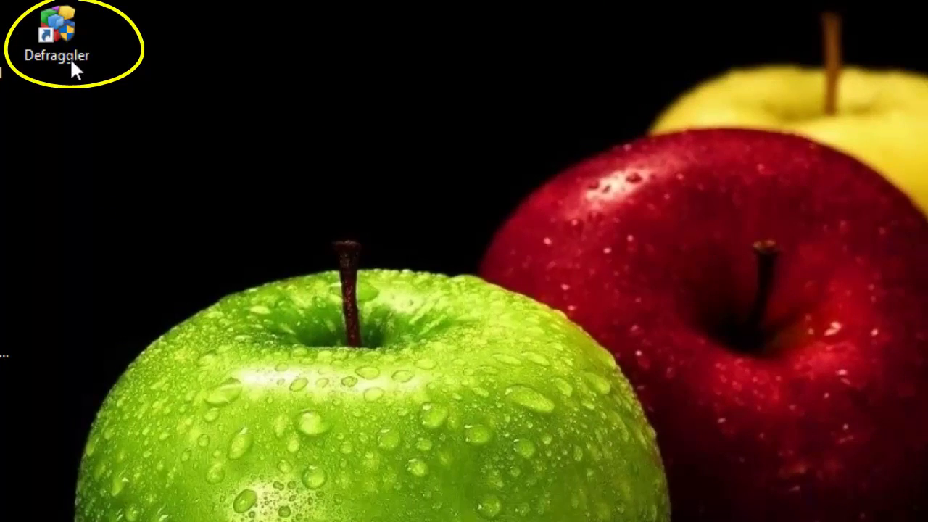
Launch Defraggler from its desktop shortcut and select the DATA (D:) drive
double_click(92, 45)
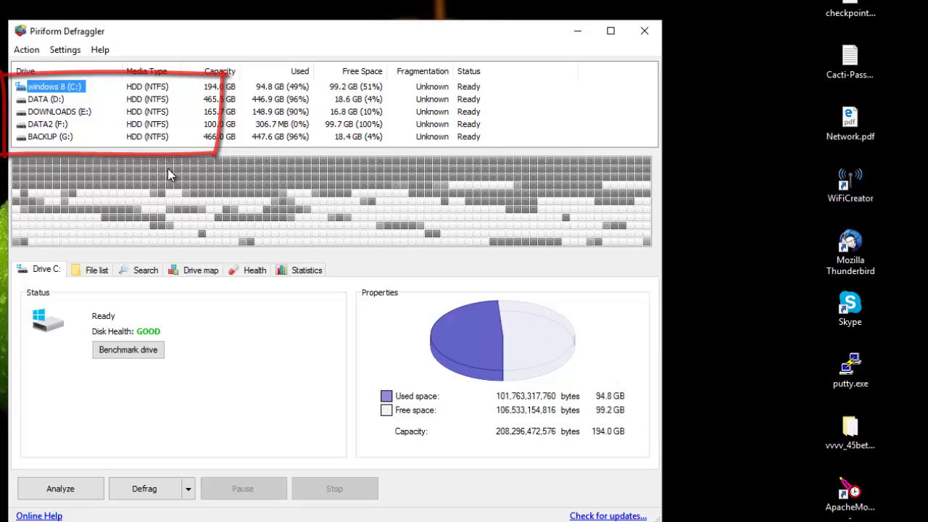
left_click(47, 101)
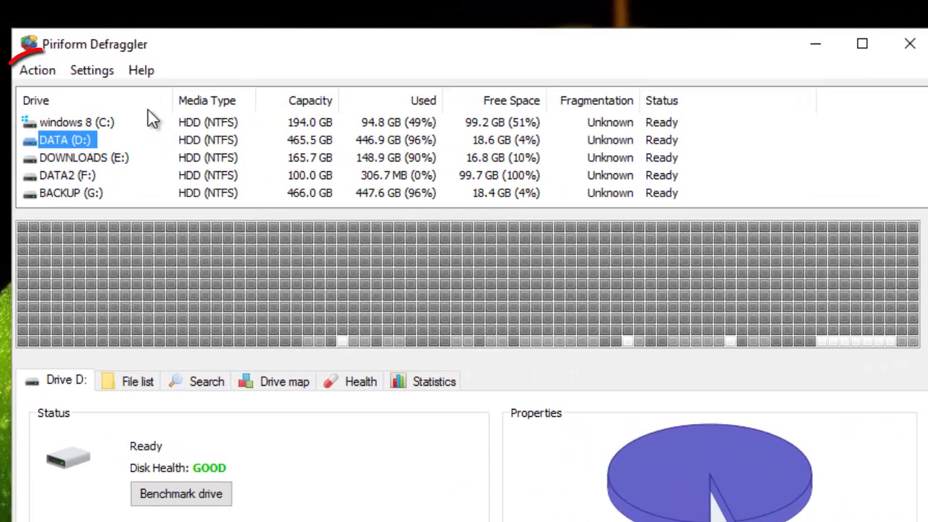
Run Action > Advanced > Check Drive for Errors on DATA (D:) until Verify Complete appears
left_click(36, 70)
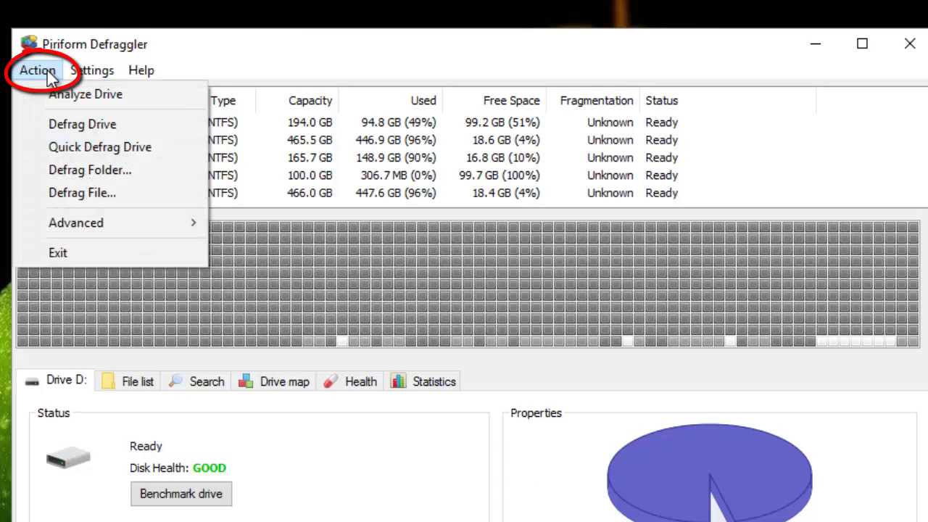
mouse_move(76, 222)
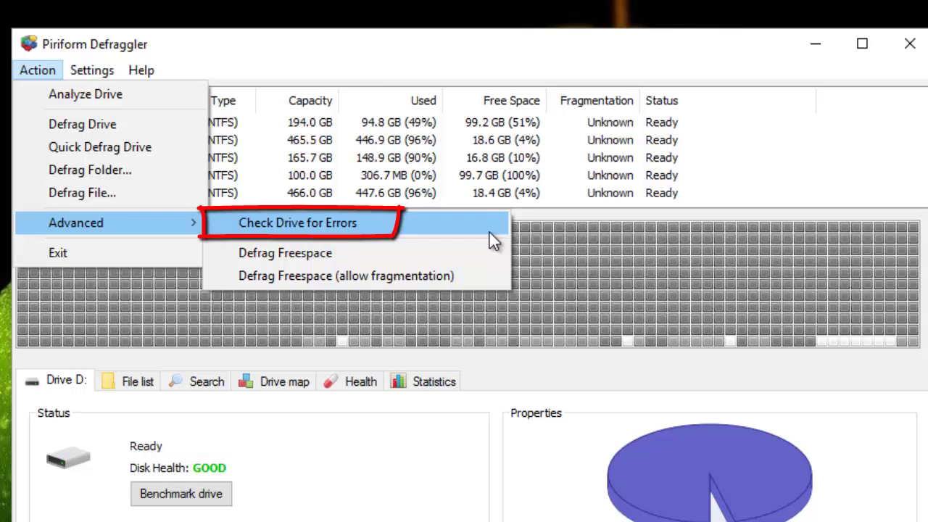
left_click(373, 228)
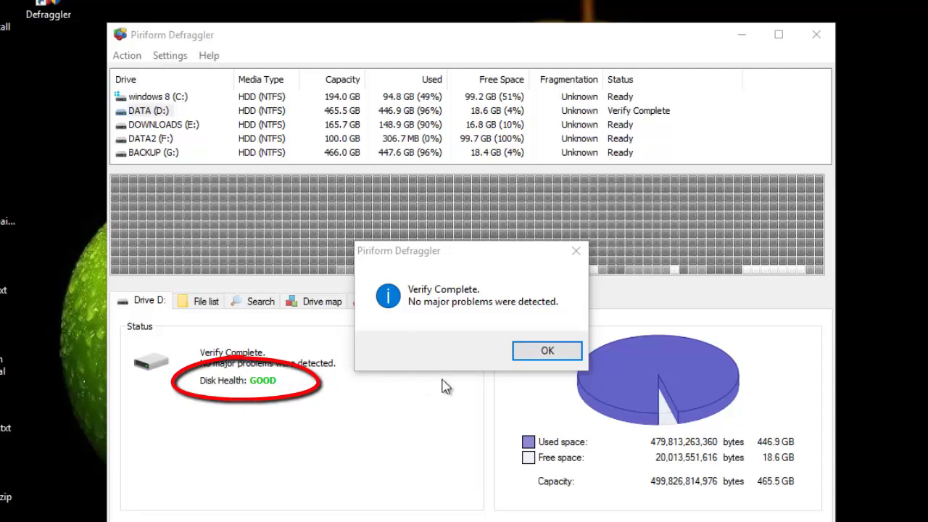
Dismiss Verify Complete and analyze D:, finding 57 fragmented files, 194 fragments, 7% fragmentation
left_click(545, 350)
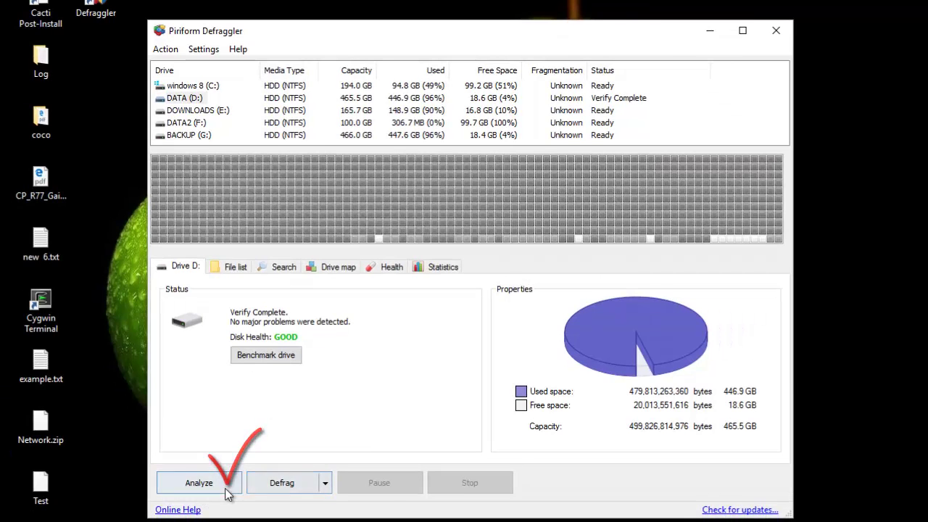
left_click(219, 490)
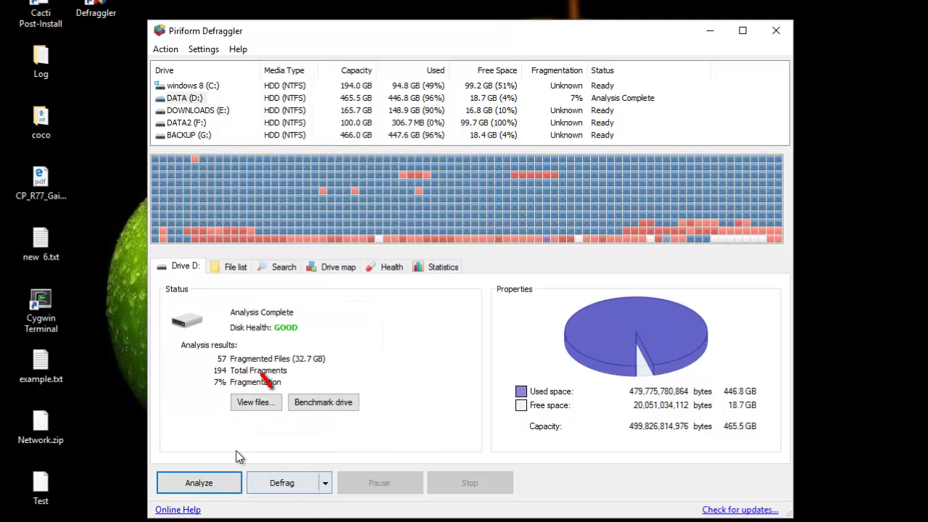
List D:'s fragmented files sorted by most fragments, widen the Size column, and check them all
left_click(269, 405)
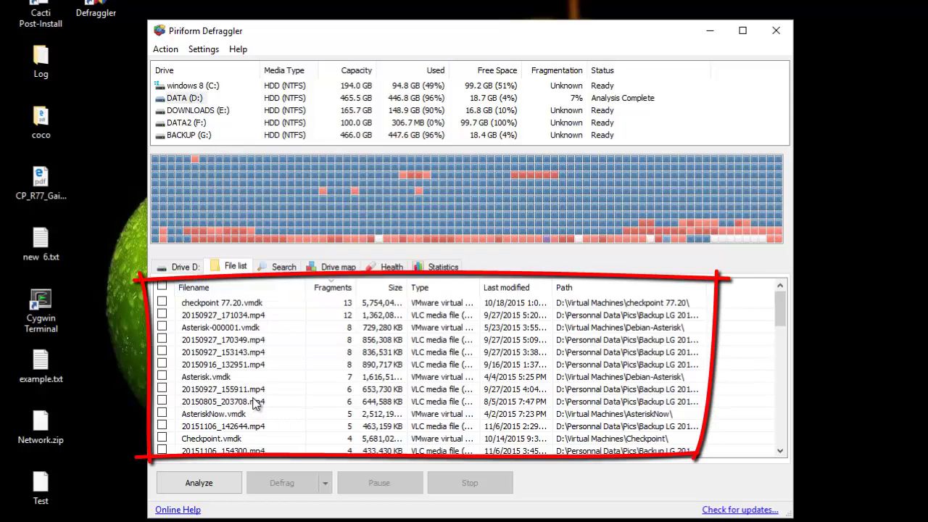
left_click(343, 290)
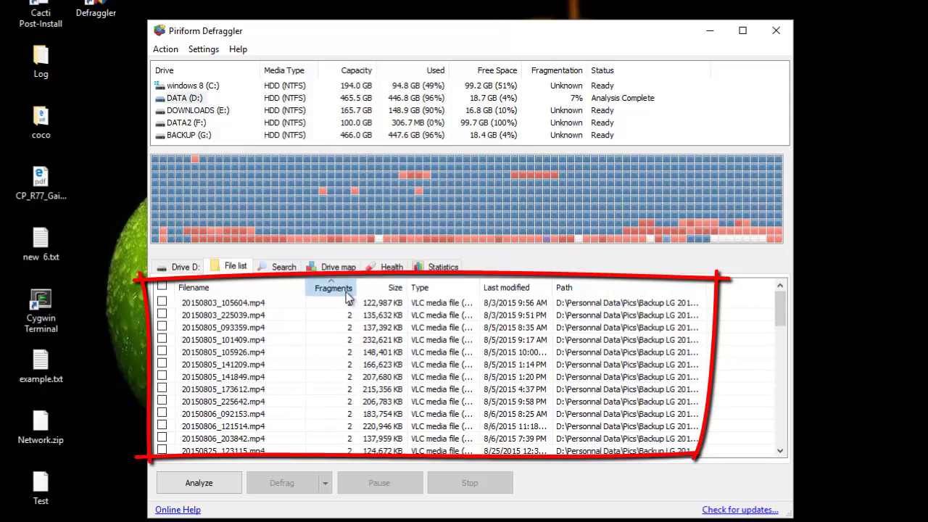
left_click(345, 292)
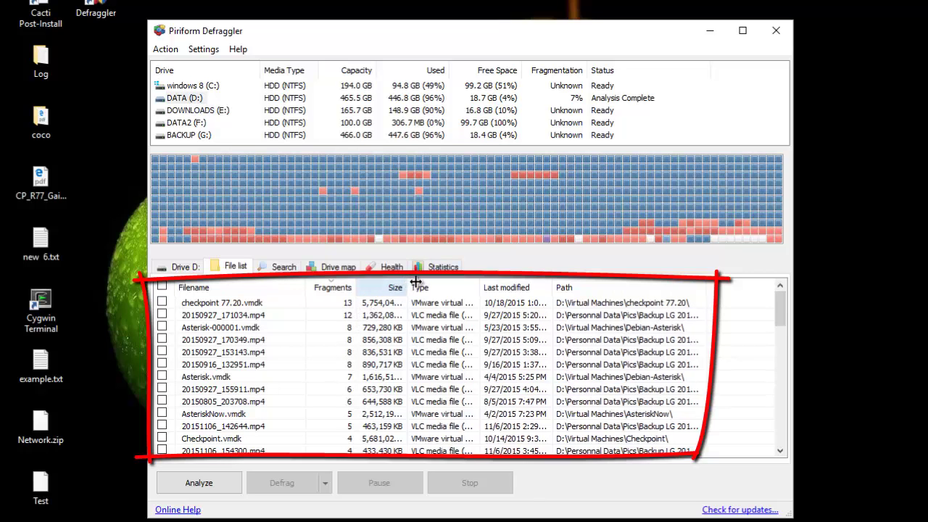
left_click_drag(405, 282, 419, 281)
left_click(161, 302)
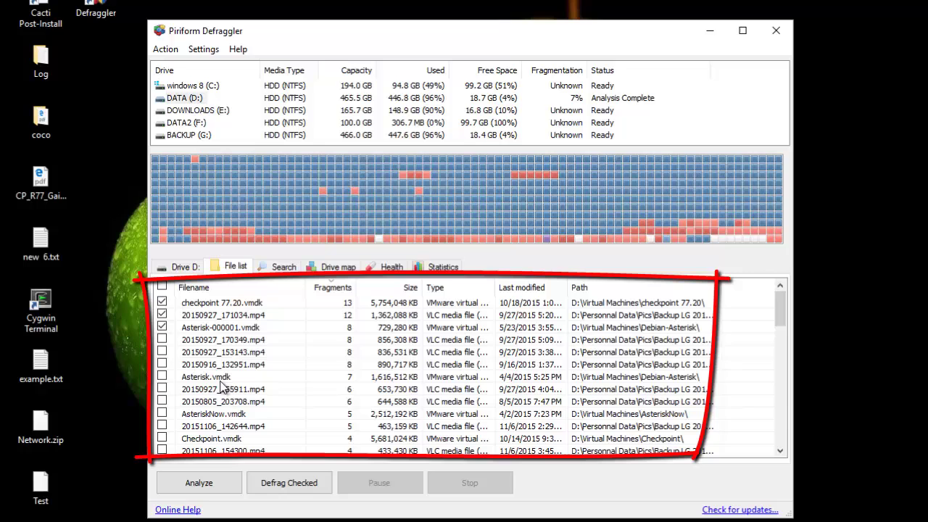
left_click(164, 286)
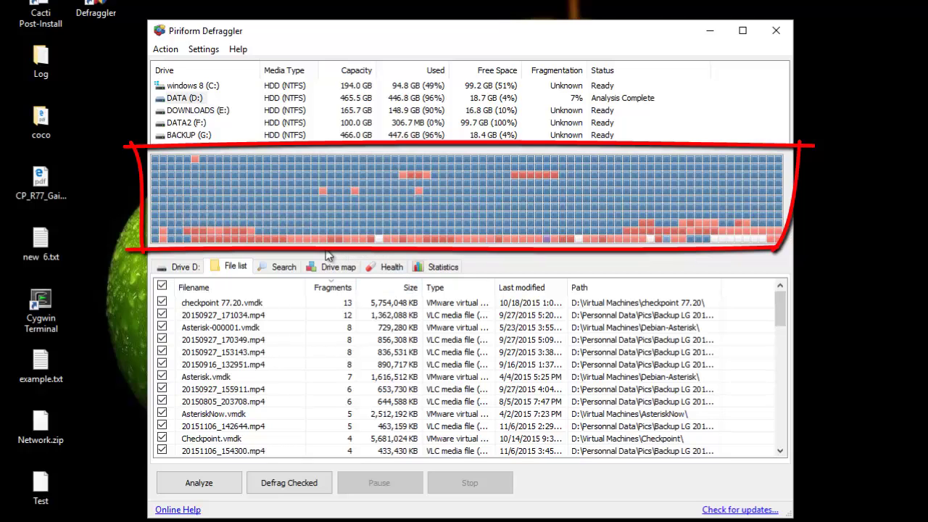
Inspect the files in six drive-map blocks, ending on two videos in D:\Videos
left_click(354, 193)
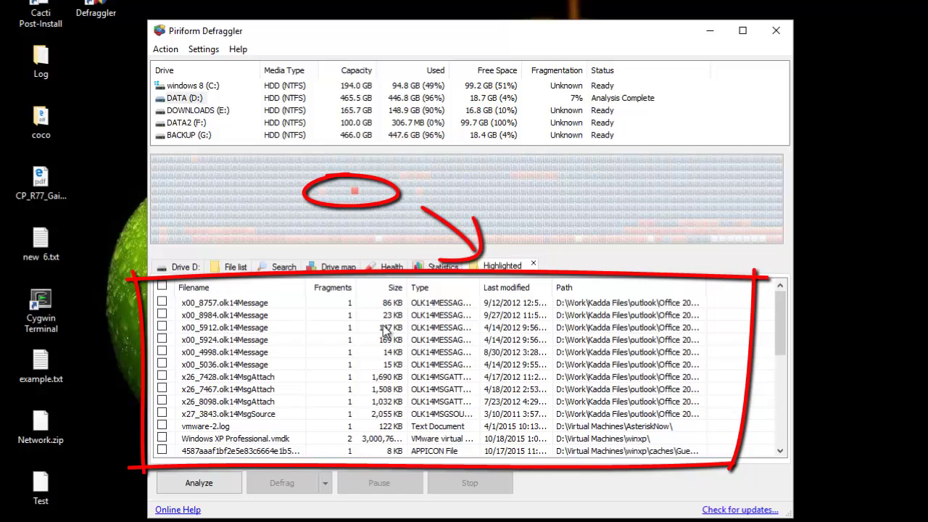
left_click(358, 240)
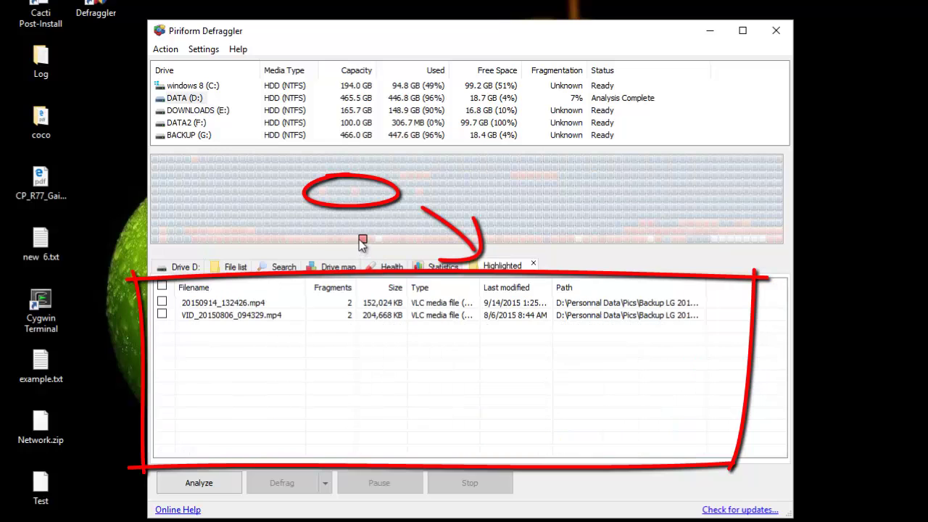
left_click(347, 239)
left_click(267, 239)
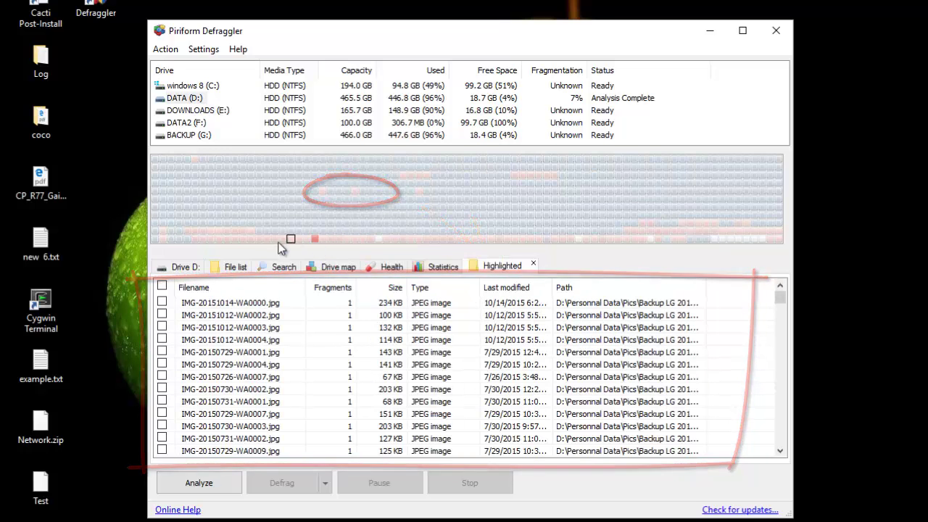
left_click(331, 208)
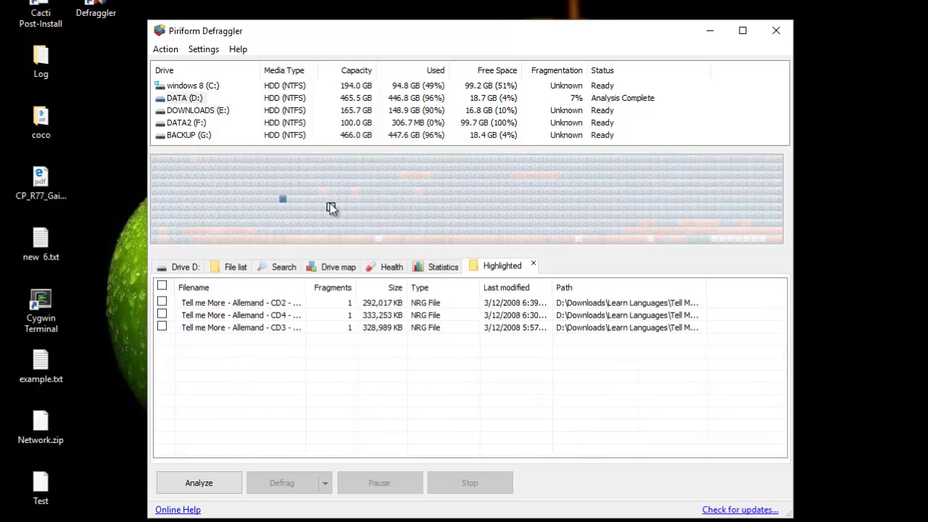
left_click(402, 207)
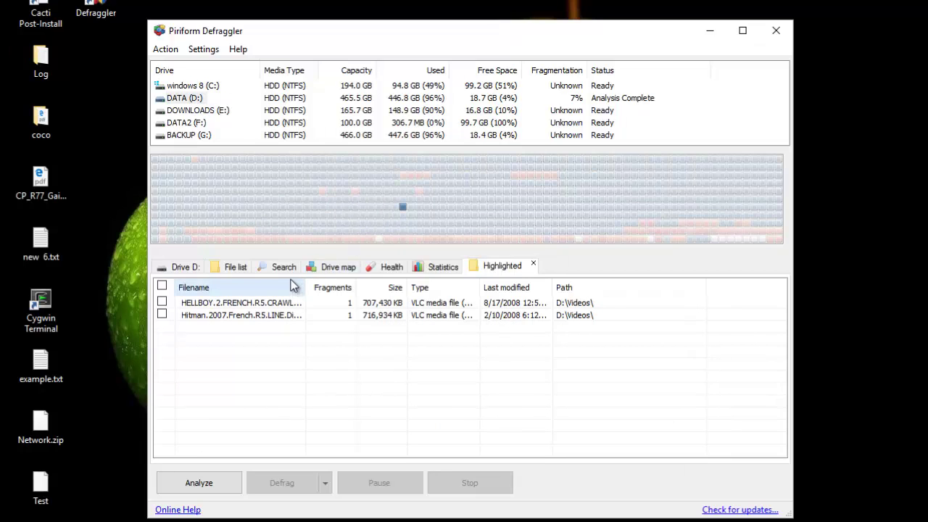
Return to the File list and run Defrag Checked on all checked D: files
left_click(235, 268)
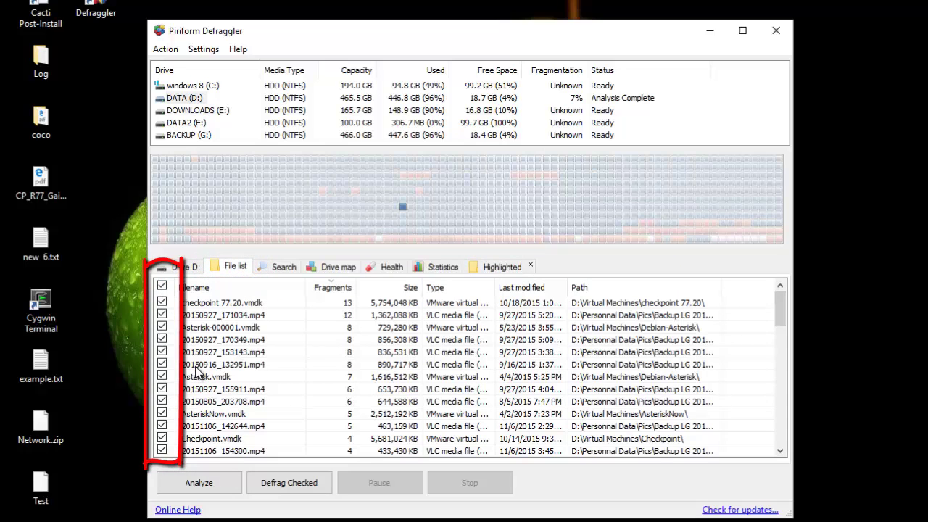
left_click(293, 489)
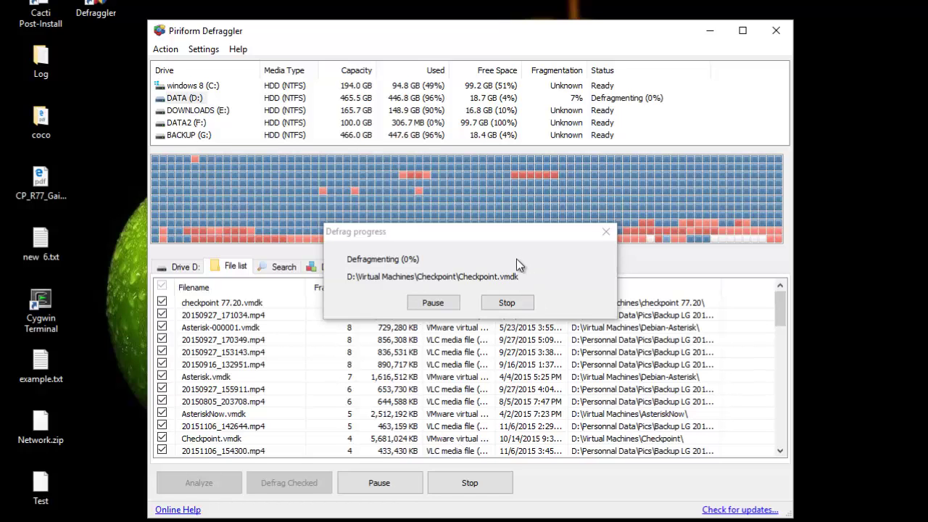
Abort the D: defrag, then try Daily and Weekly options in Settings > Schedule and close it
left_click(507, 305)
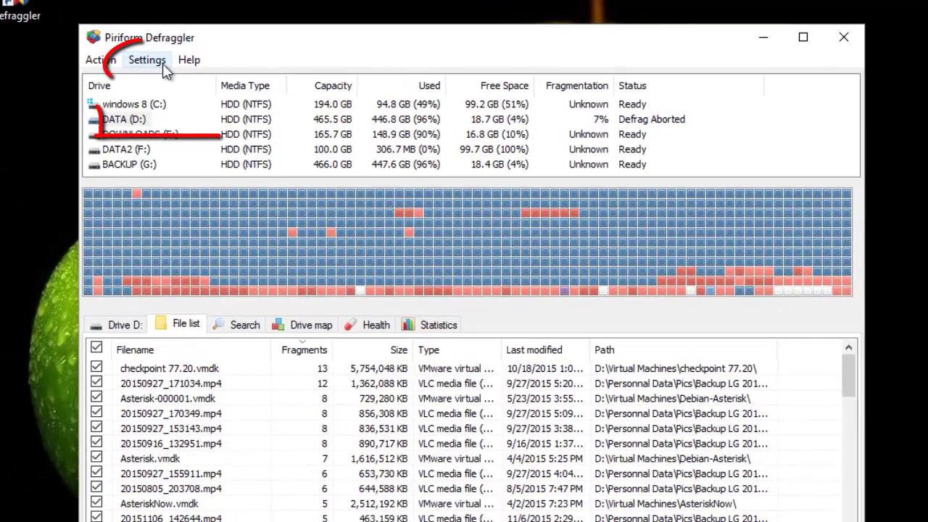
left_click(147, 60)
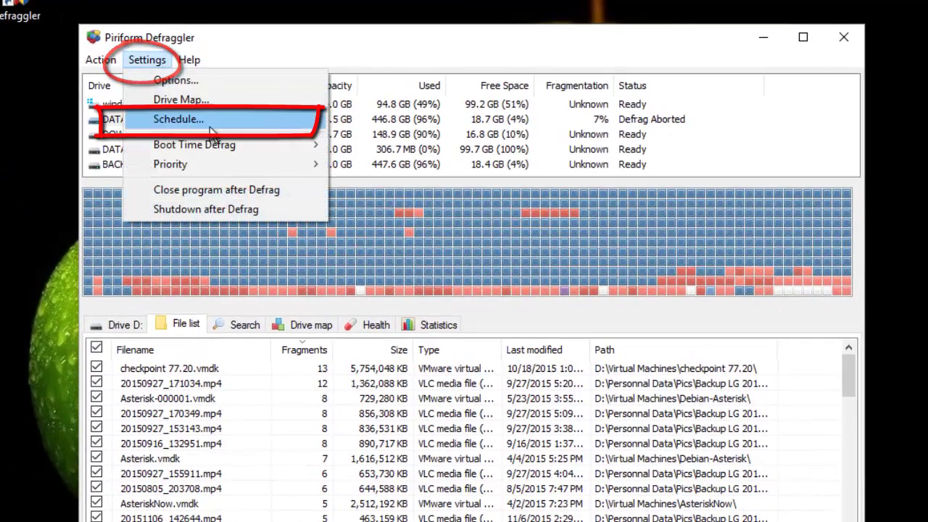
left_click(176, 119)
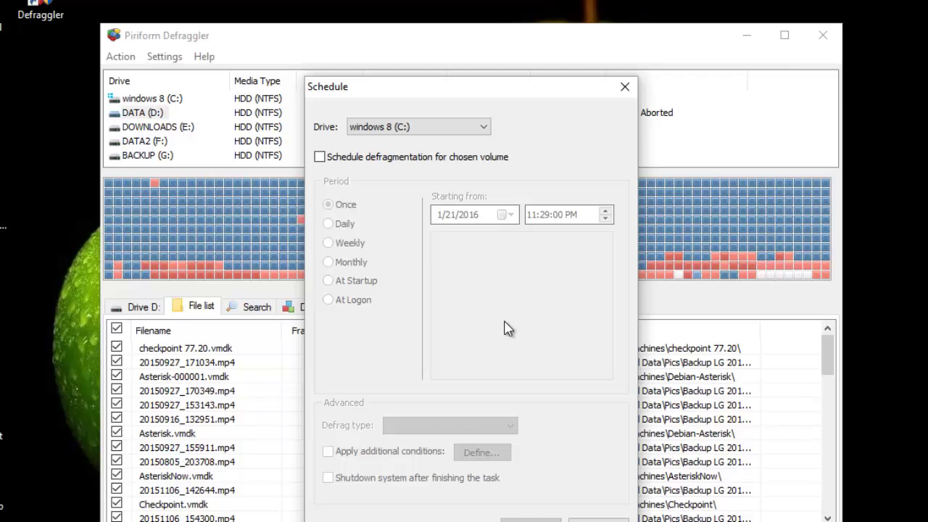
left_click(319, 157)
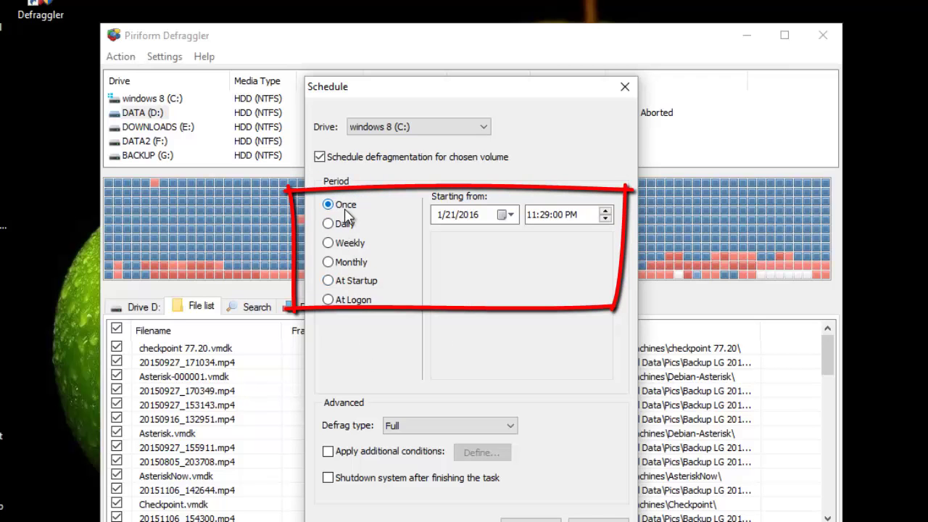
left_click(339, 225)
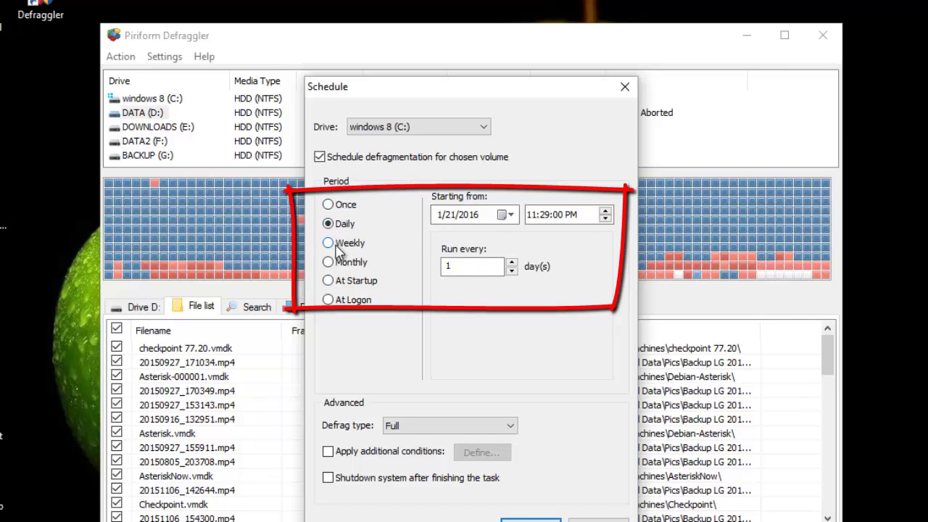
left_click(338, 245)
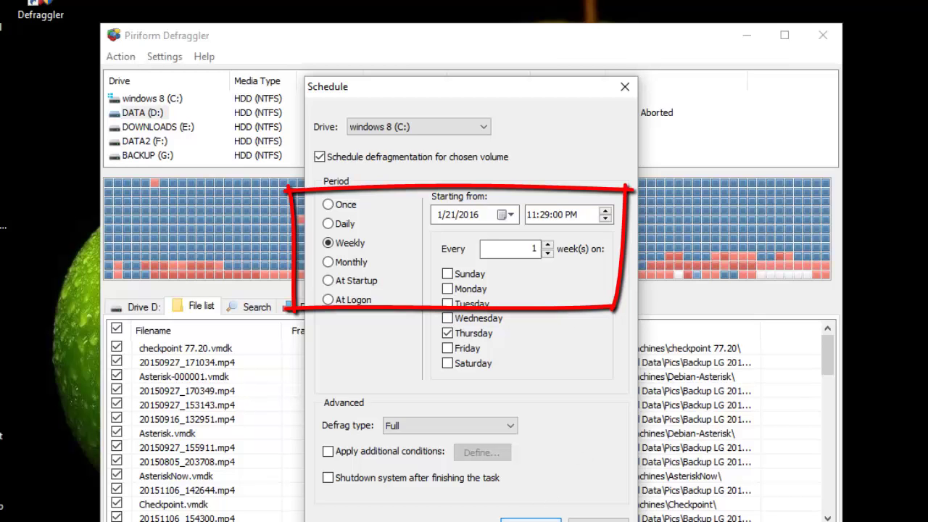
left_click(531, 519)
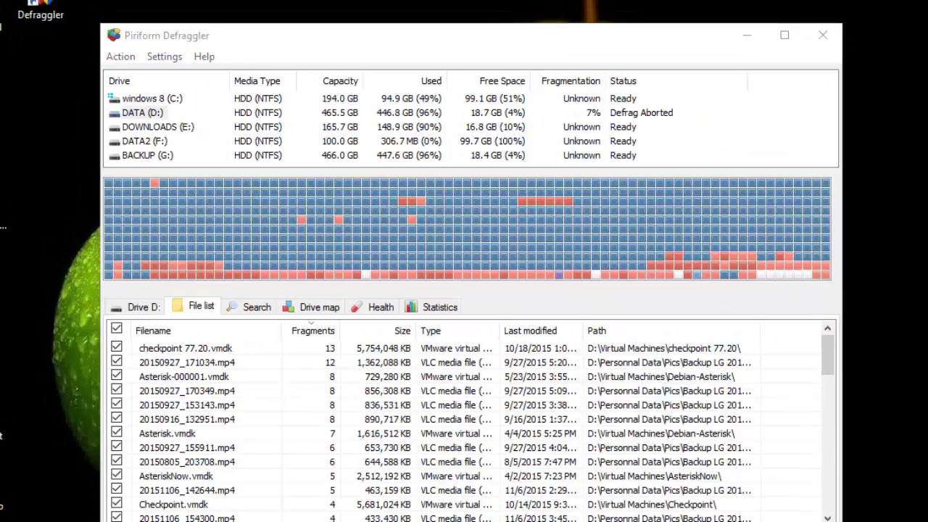
left_click(174, 58)
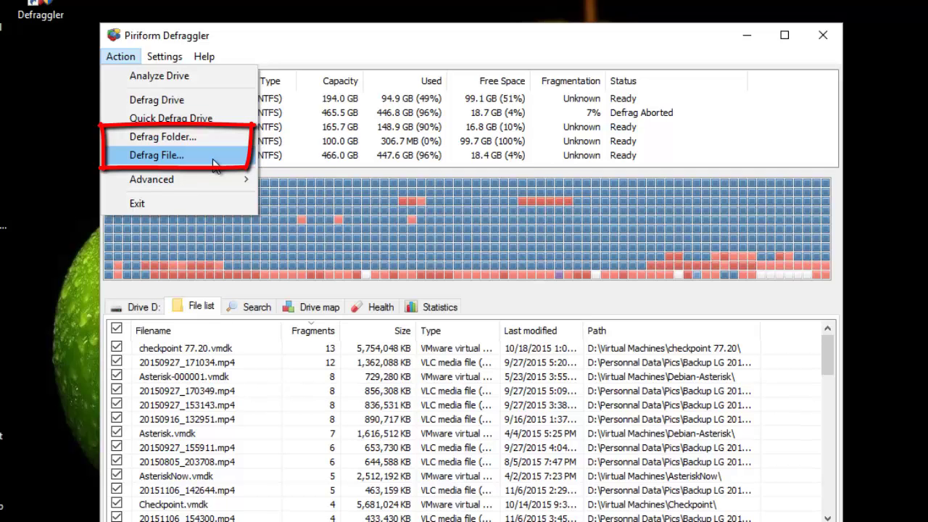
left_click(316, 382)
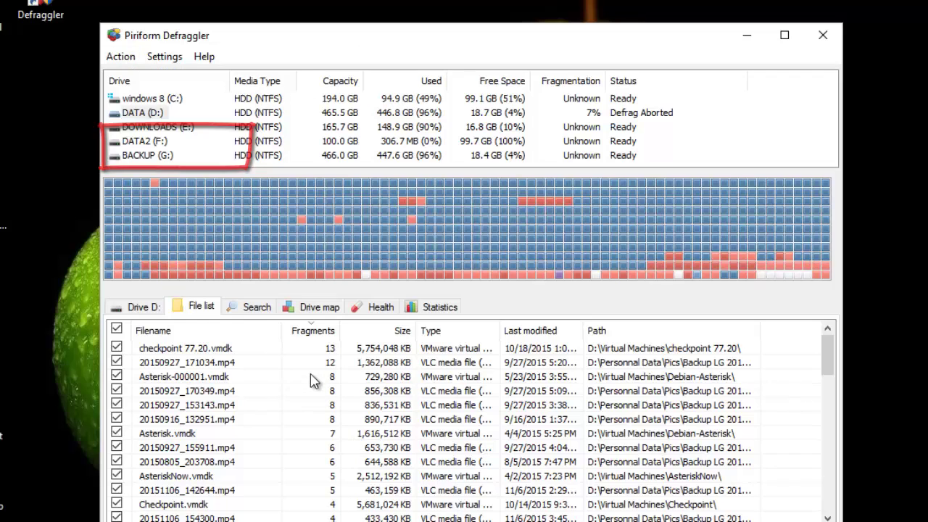
Show the Drive map legend of block colours for DATA (D:)
left_click(319, 306)
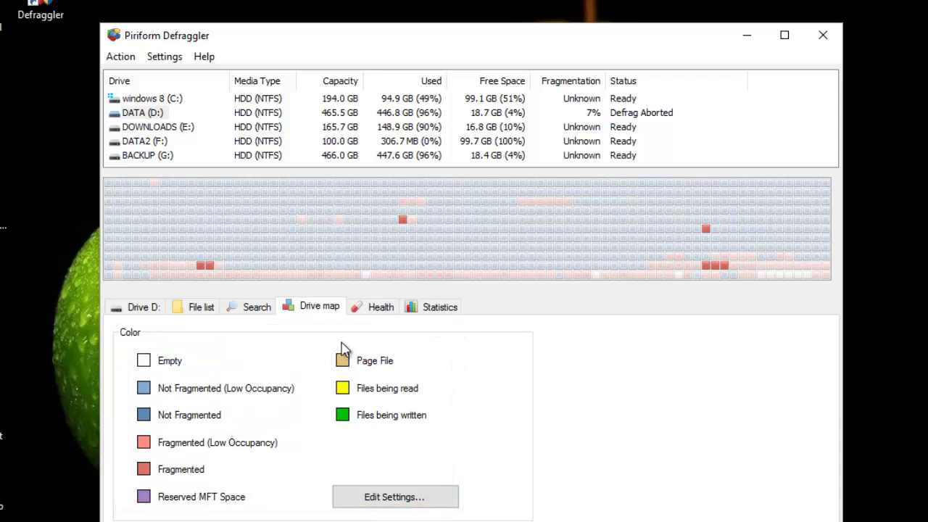
Open the Health tab showing GOOD status at 30 °C and scroll the SMART attribute table
left_click(378, 307)
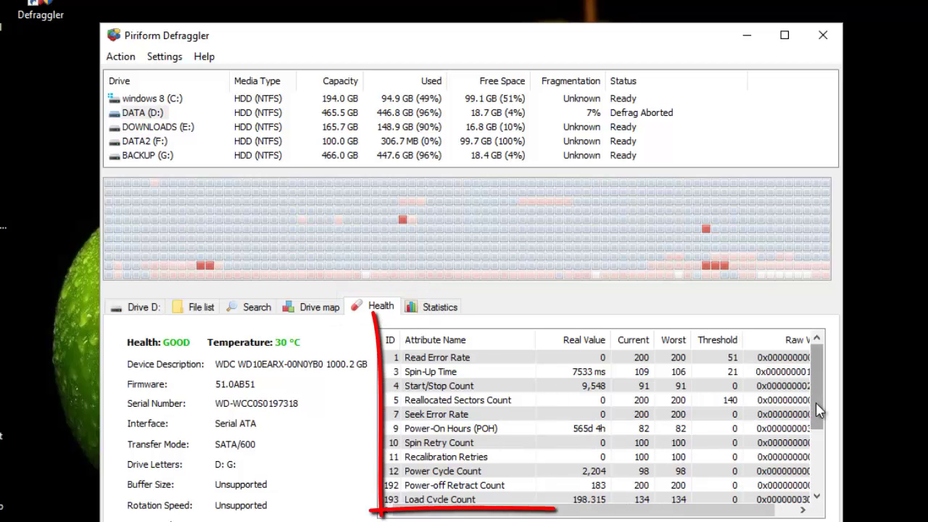
mouse_move(817, 410)
left_mouse_down()
mouse_move(817, 484)
mouse_move(815, 341)
left_mouse_up()
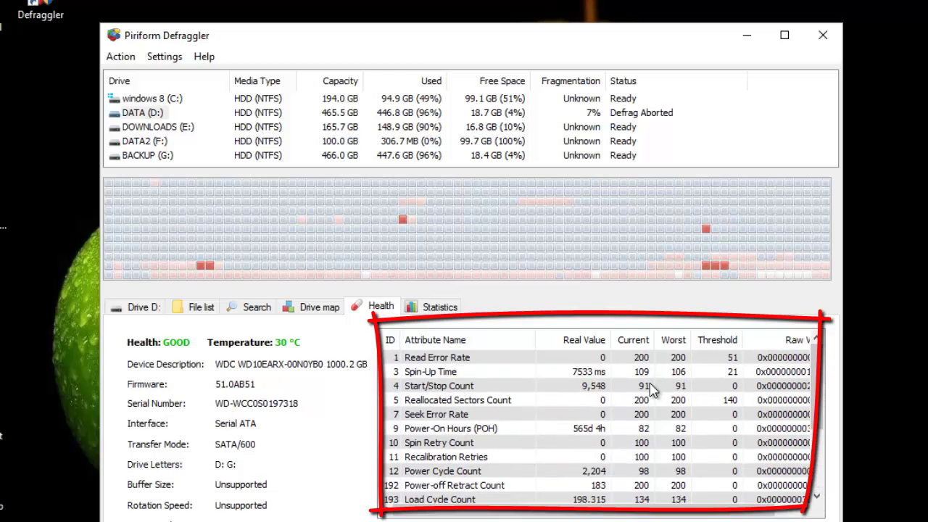